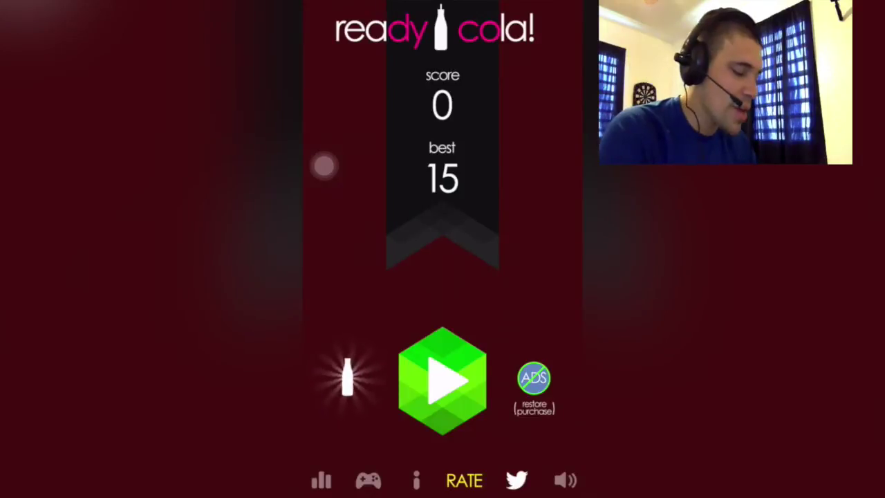
{"action": "left_click", "coordinate": [325, 166]}
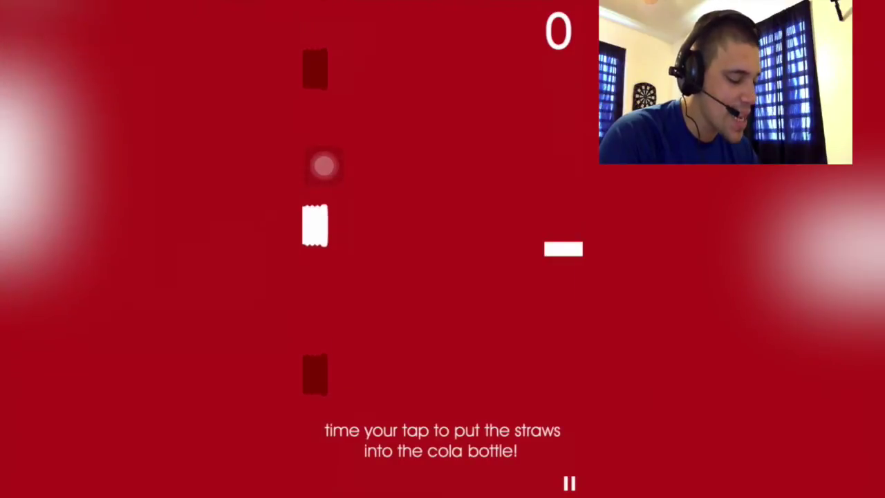
{"action": "left_click", "coordinate": [324, 166]}
{"action": "left_click", "coordinate": [324, 165]}
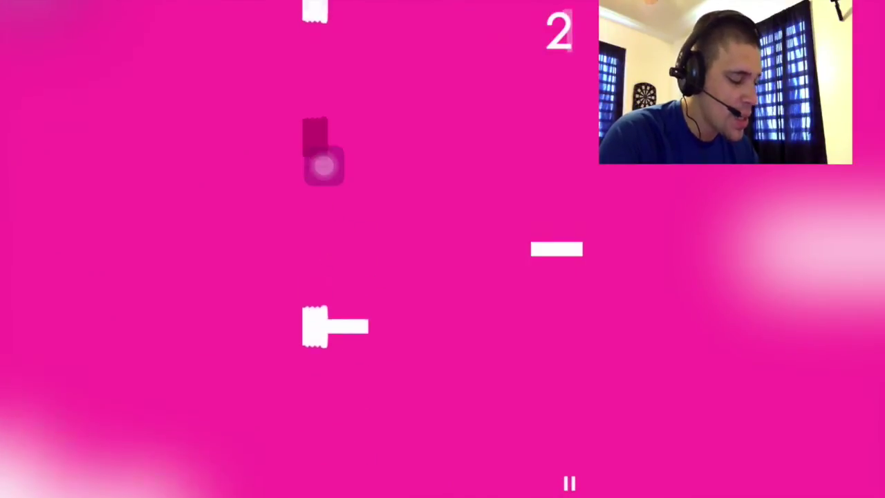
{"action": "left_click", "coordinate": [324, 166]}
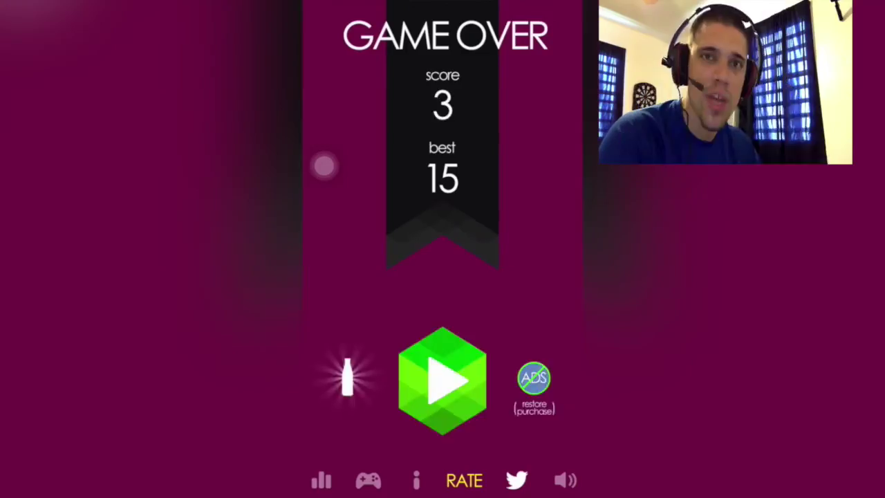
{"action": "left_click", "coordinate": [324, 166]}
{"action": "left_click", "coordinate": [324, 166]}
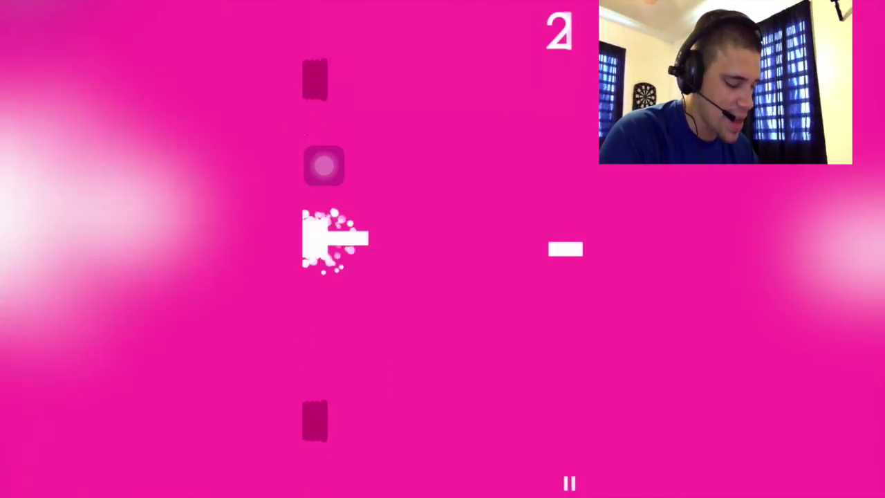
{"action": "left_click", "coordinate": [324, 166]}
{"action": "left_click", "coordinate": [324, 166]}
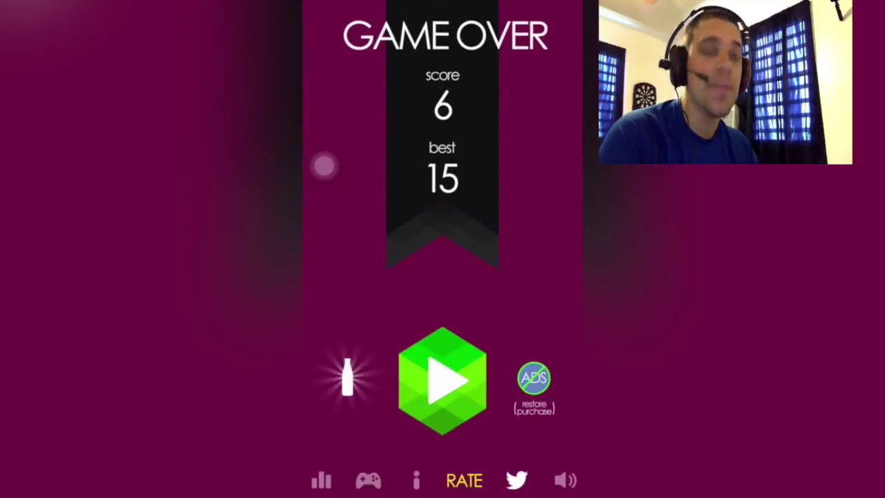
{"action": "left_click", "coordinate": [324, 166]}
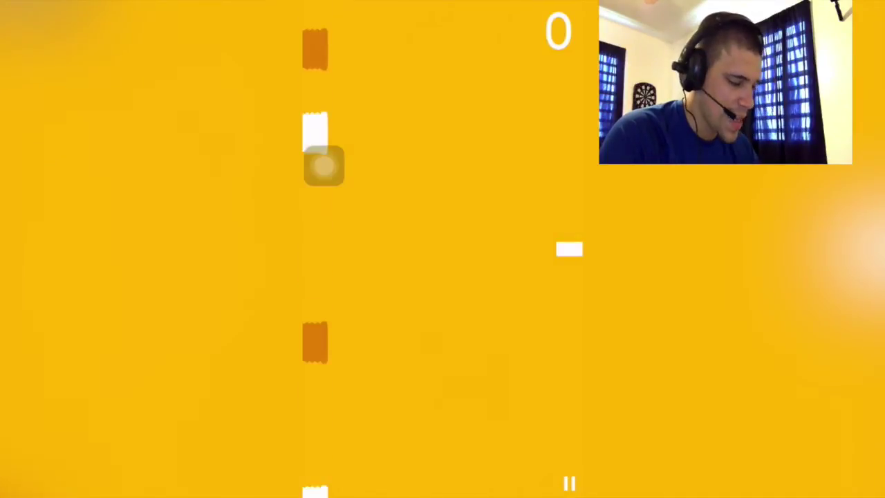
{"action": "left_click", "coordinate": [323, 166]}
{"action": "left_click", "coordinate": [323, 165]}
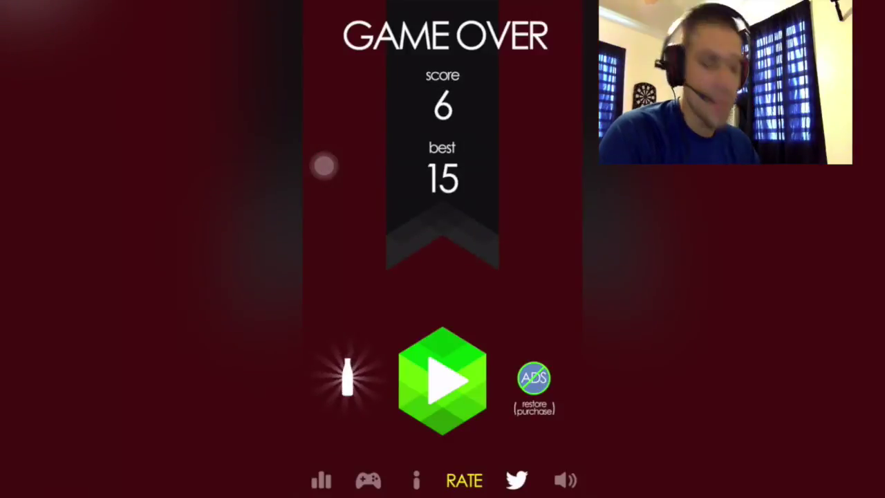
{"action": "left_click", "coordinate": [323, 166]}
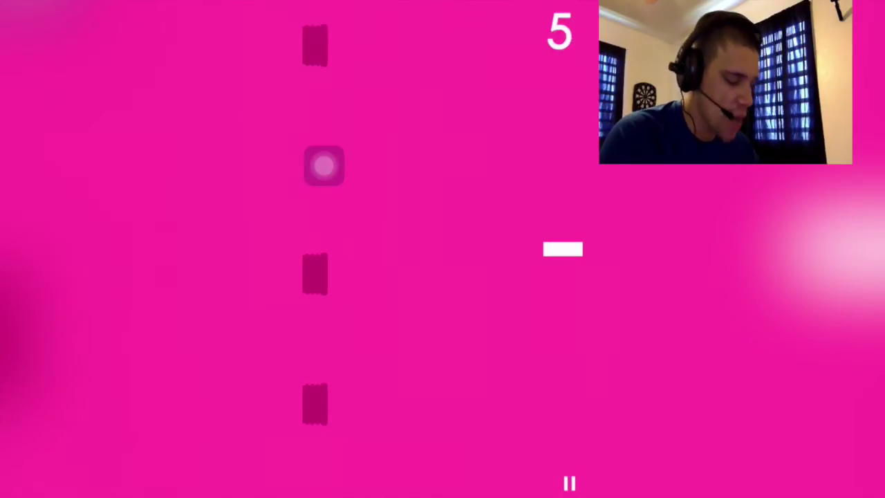
{"action": "left_click", "coordinate": [324, 165]}
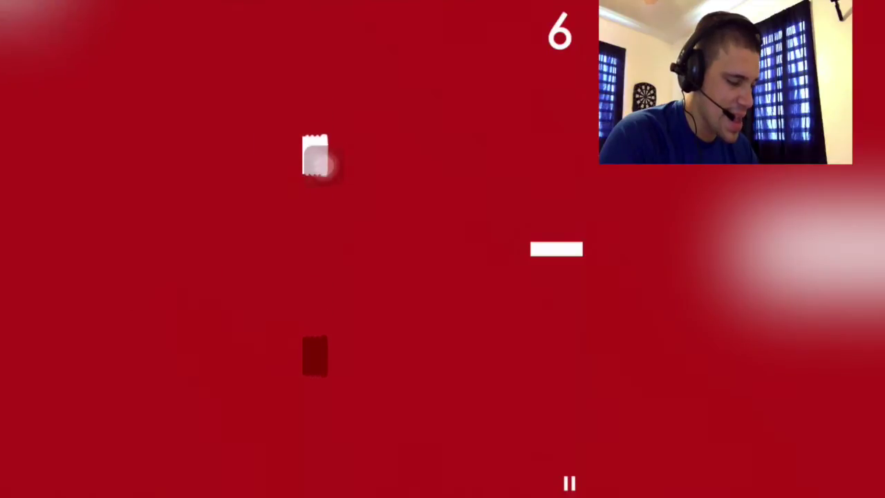
{"action": "left_click", "coordinate": [318, 163]}
{"action": "left_click", "coordinate": [322, 166]}
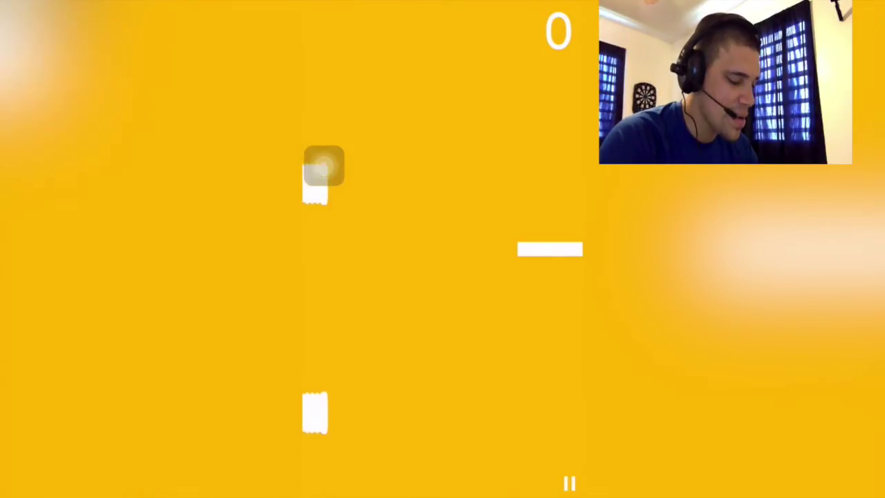
{"action": "left_click", "coordinate": [322, 166]}
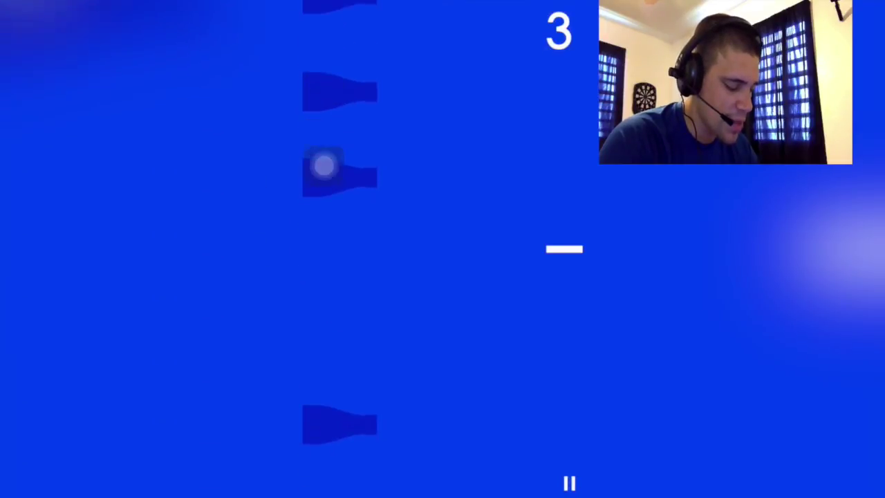
{"action": "left_click", "coordinate": [323, 166]}
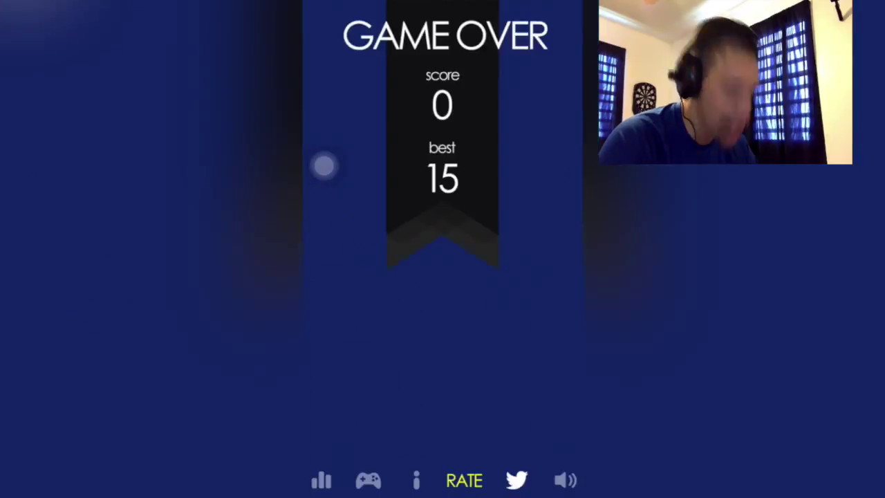
{"action": "left_click", "coordinate": [323, 166]}
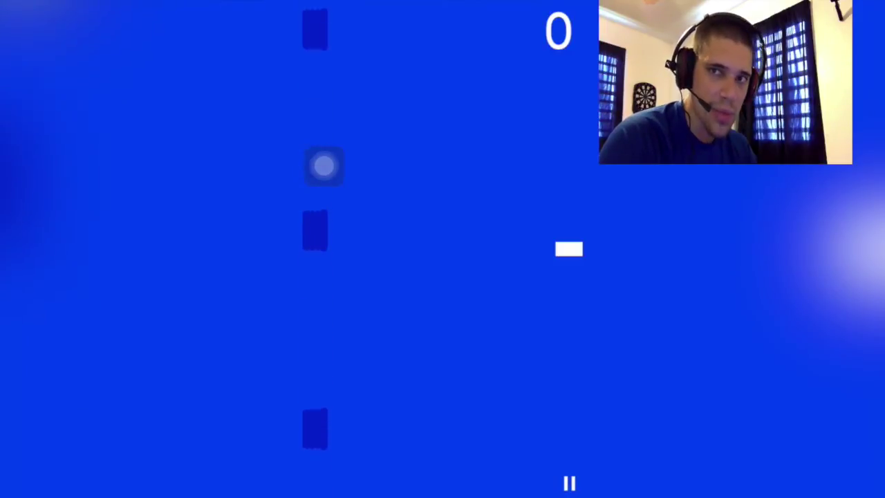
{"action": "left_click", "coordinate": [323, 166]}
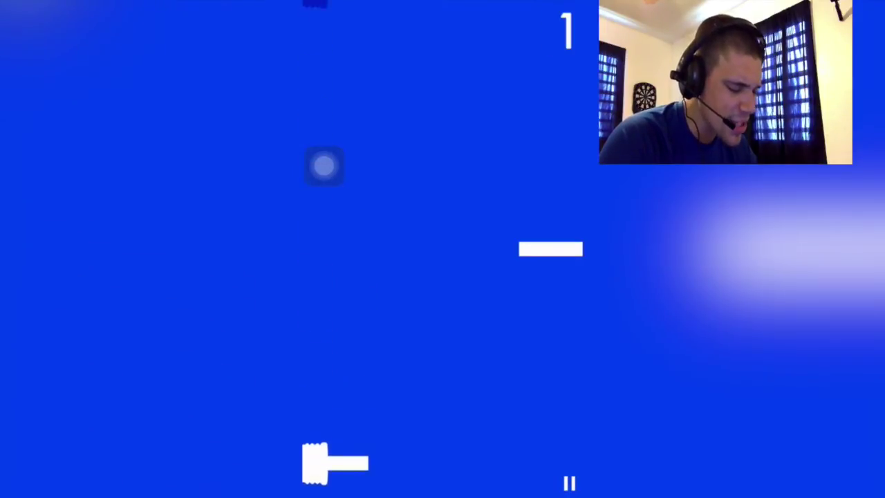
{"action": "left_click", "coordinate": [323, 166]}
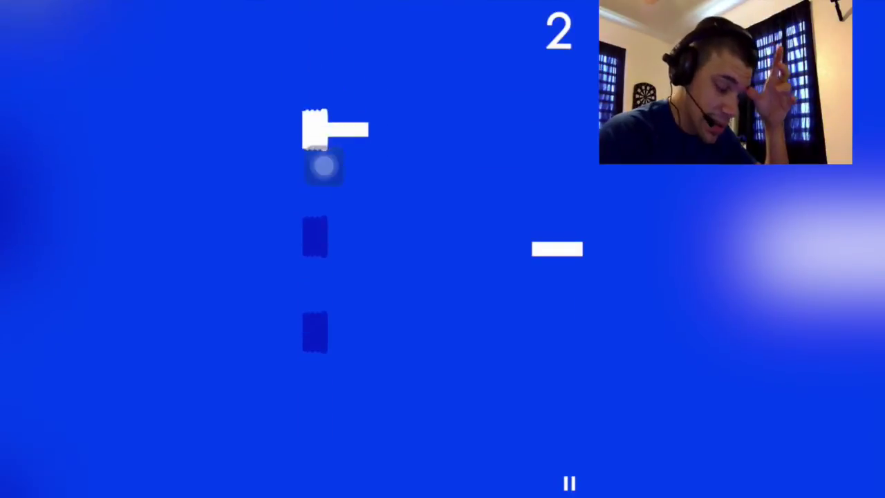
{"action": "left_click", "coordinate": [322, 166]}
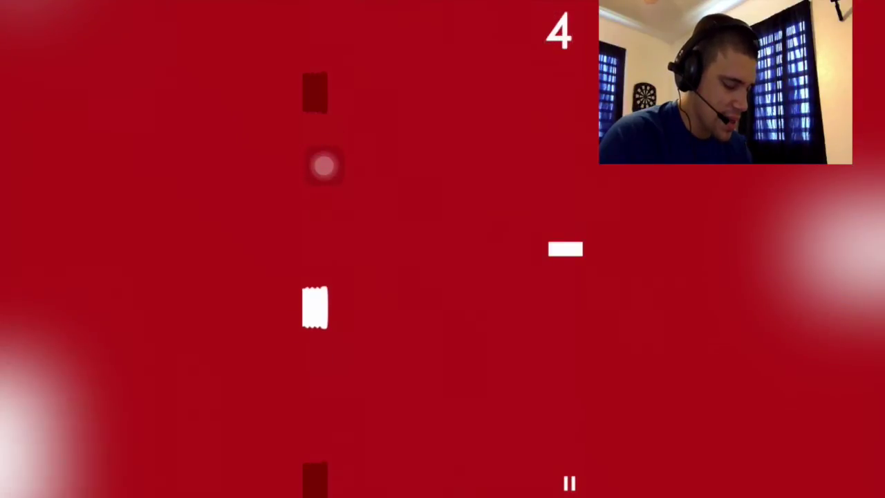
{"action": "left_click", "coordinate": [323, 166]}
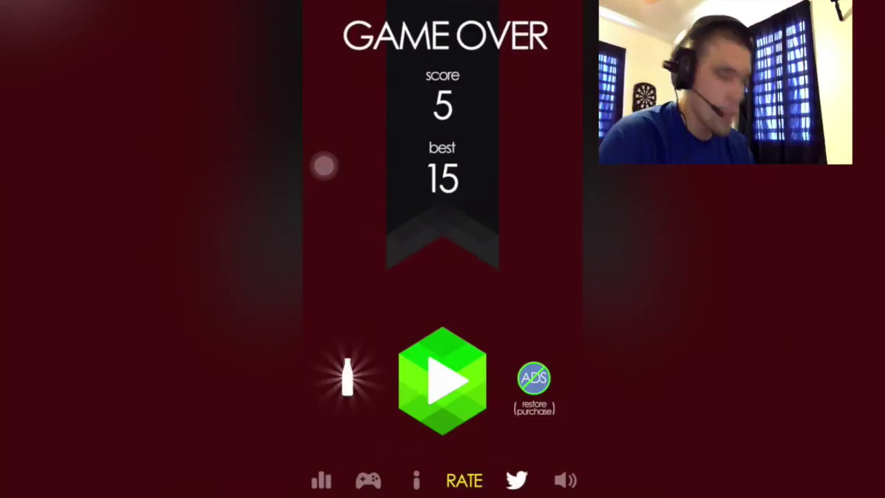
{"action": "left_click", "coordinate": [323, 166]}
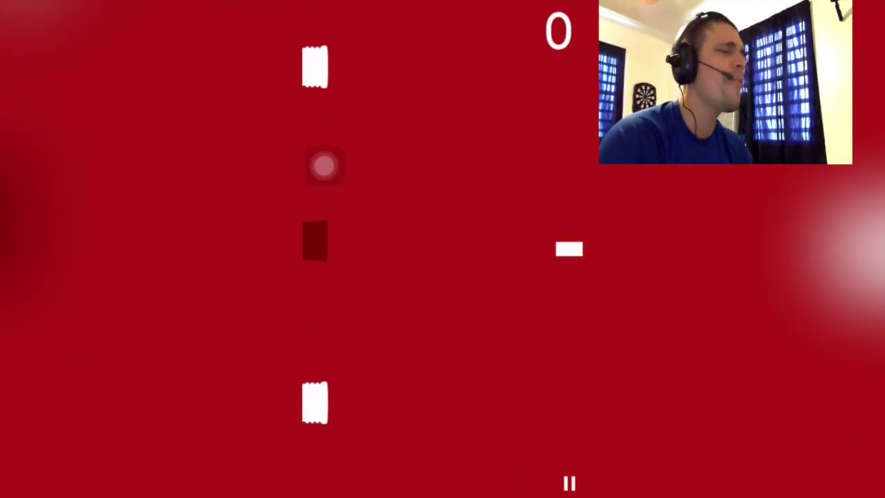
{"action": "left_click", "coordinate": [323, 166]}
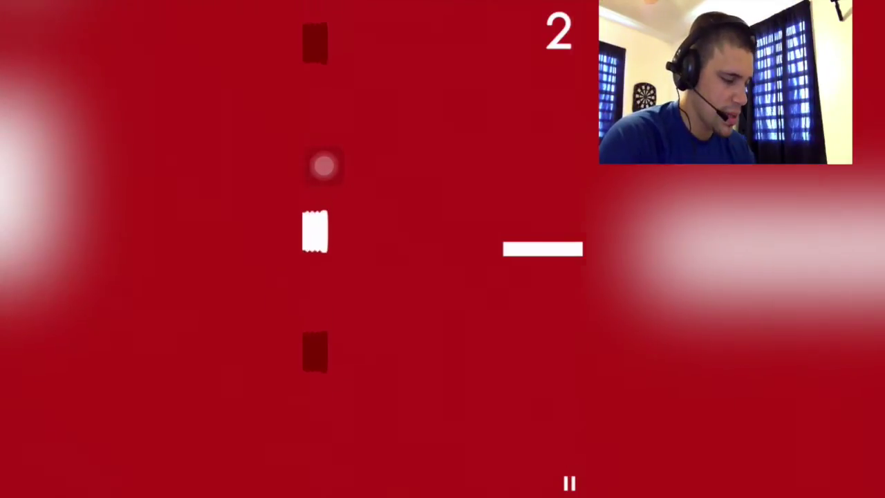
{"action": "left_click", "coordinate": [323, 166]}
{"action": "left_click", "coordinate": [323, 166]}
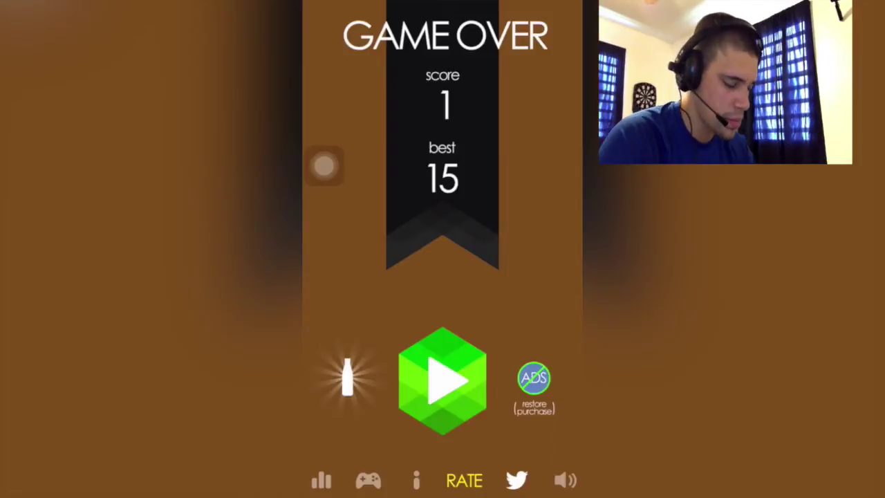
{"action": "left_click", "coordinate": [323, 166]}
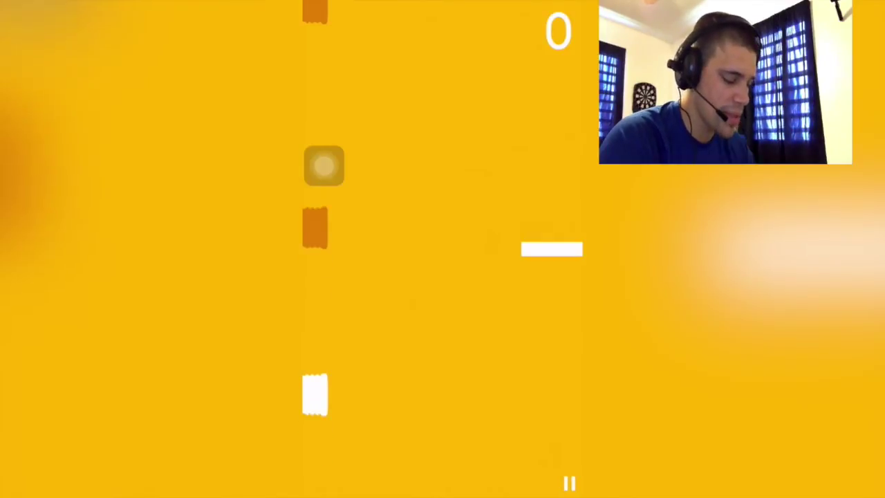
{"action": "left_click", "coordinate": [322, 166]}
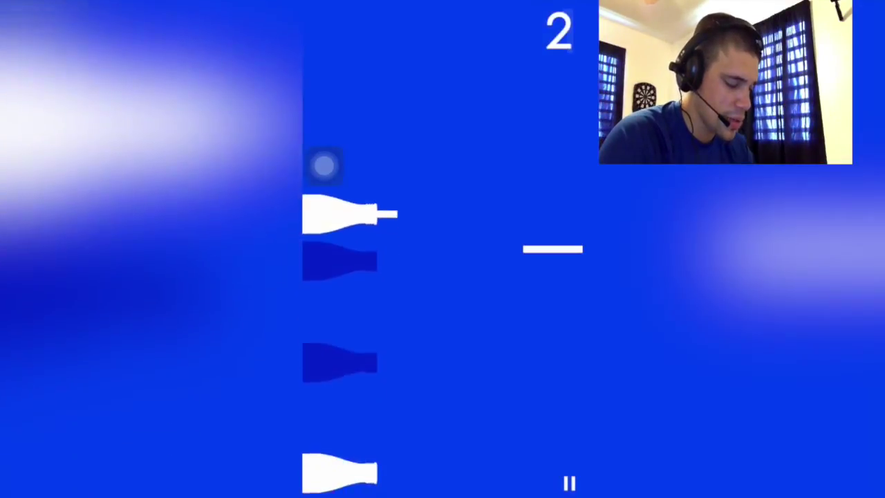